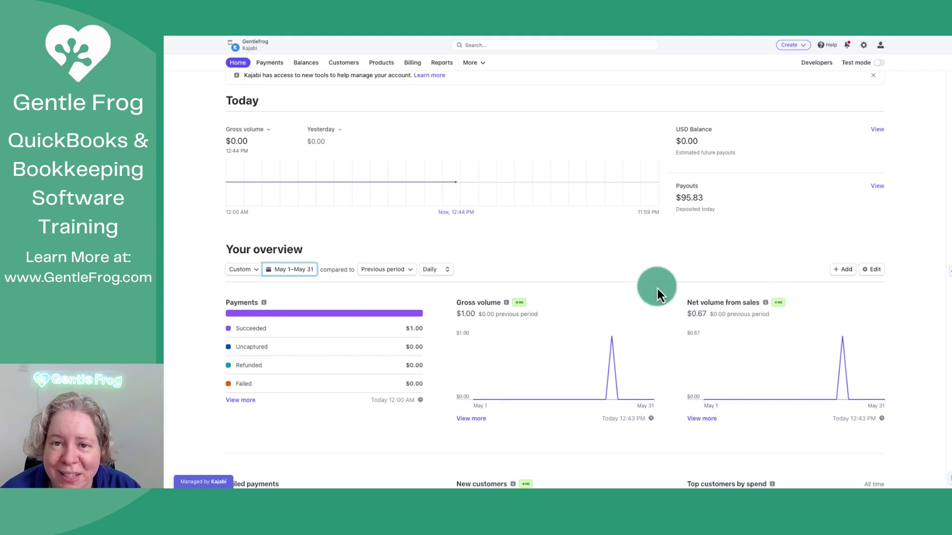
Show the Stripe payouts list under Balances, with the single $0.67 payout paid May 31
left_click(304, 63)
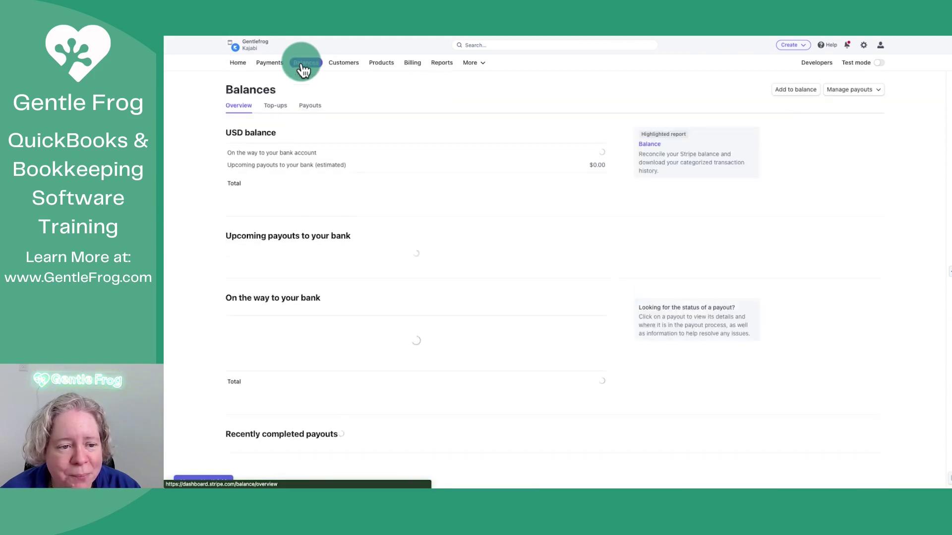
left_click(313, 105)
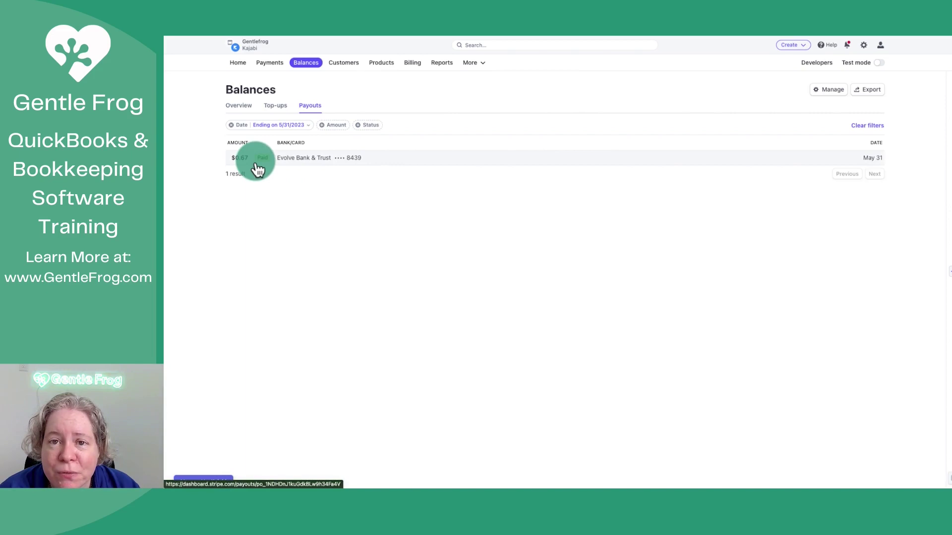
View the $0.67 payout's details showing its $1.00 charge and -$0.33 fee
left_click(312, 162)
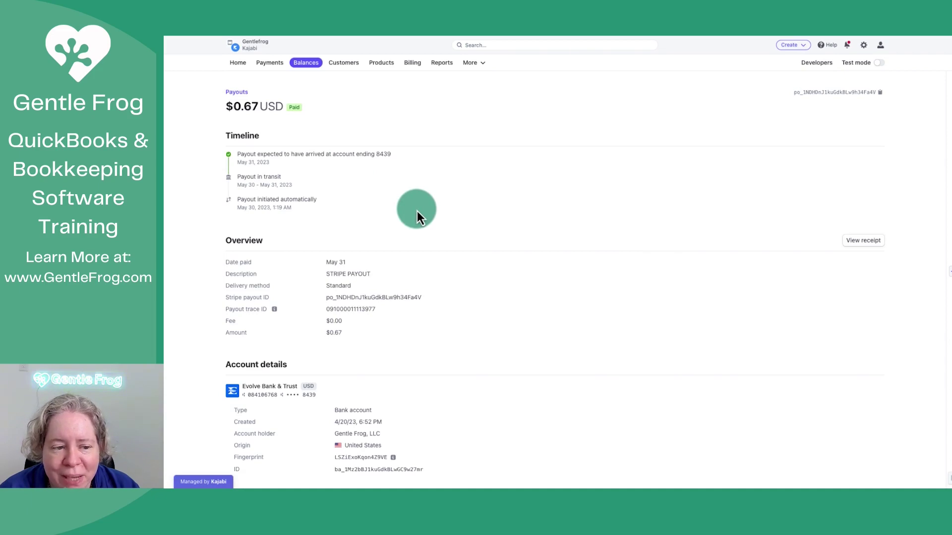
scroll(469, 234, "down", 3)
scroll(469, 234, "down", 3)
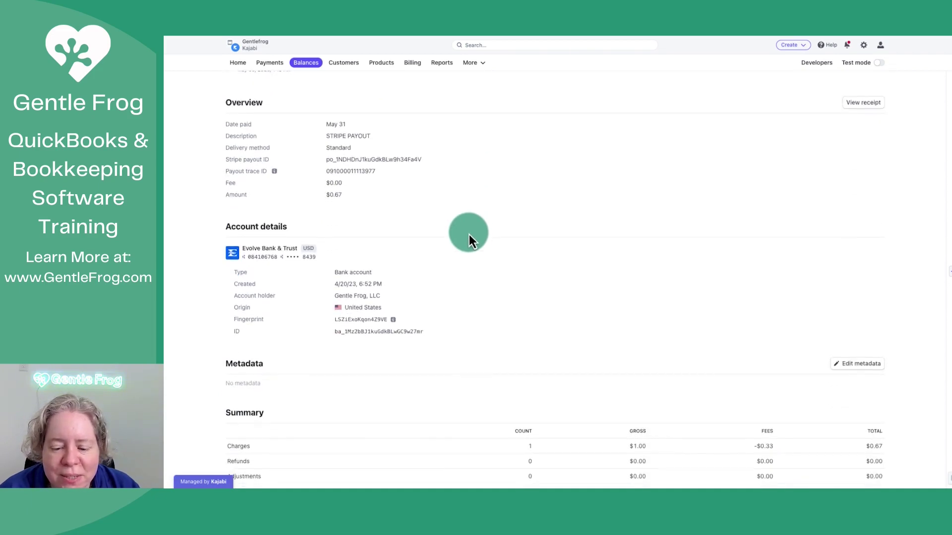
scroll(469, 234, "down", 3)
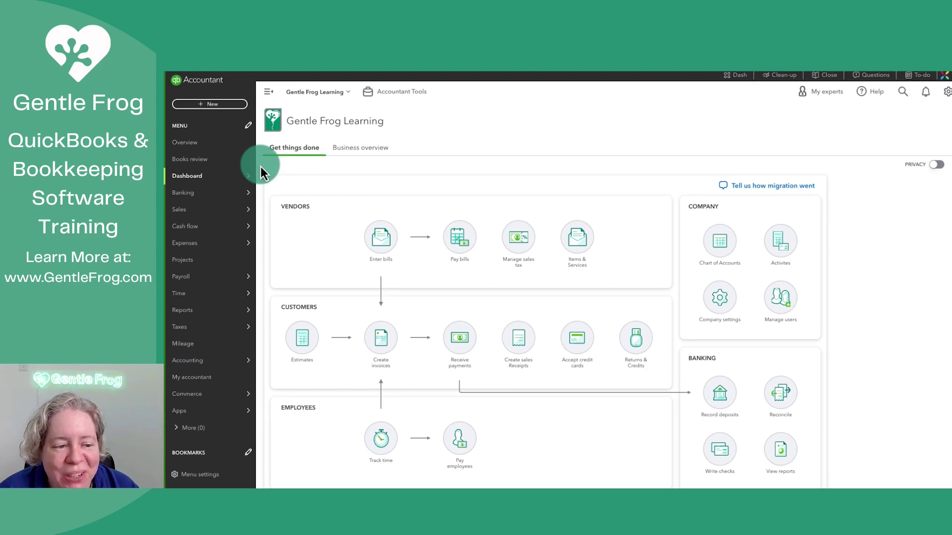
Expand the 05/31/2023 Stripe $0.67 deposit in the Banking transactions awaiting review
mouse_move(183, 193)
left_click(276, 201)
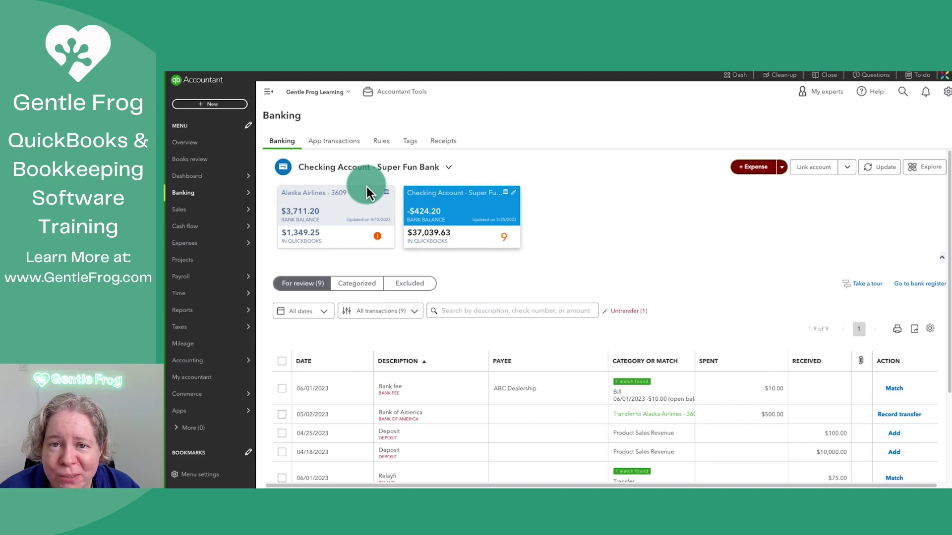
scroll(601, 395, "down", 4)
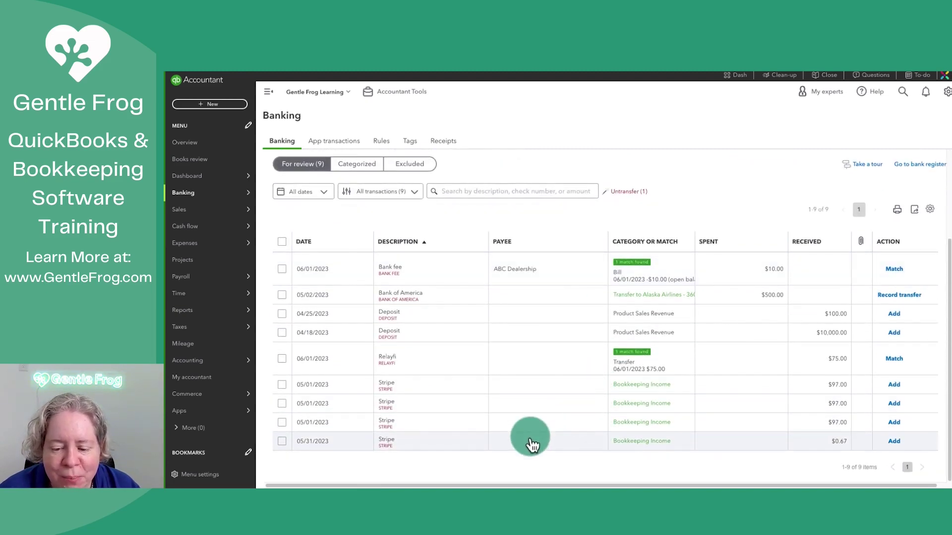
left_click(532, 442)
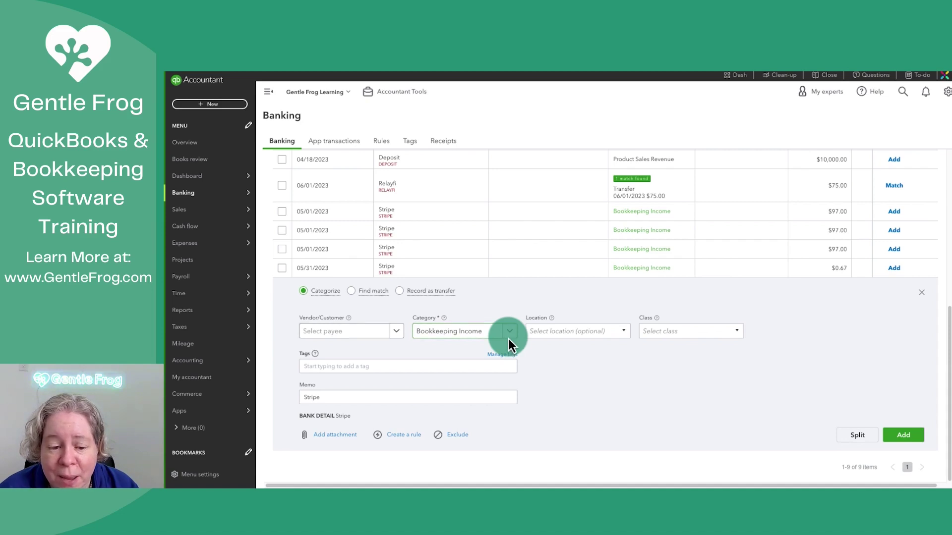
Split the deposit and set line 1 to Bookkeeping Income with amount 1.00
left_click(857, 437)
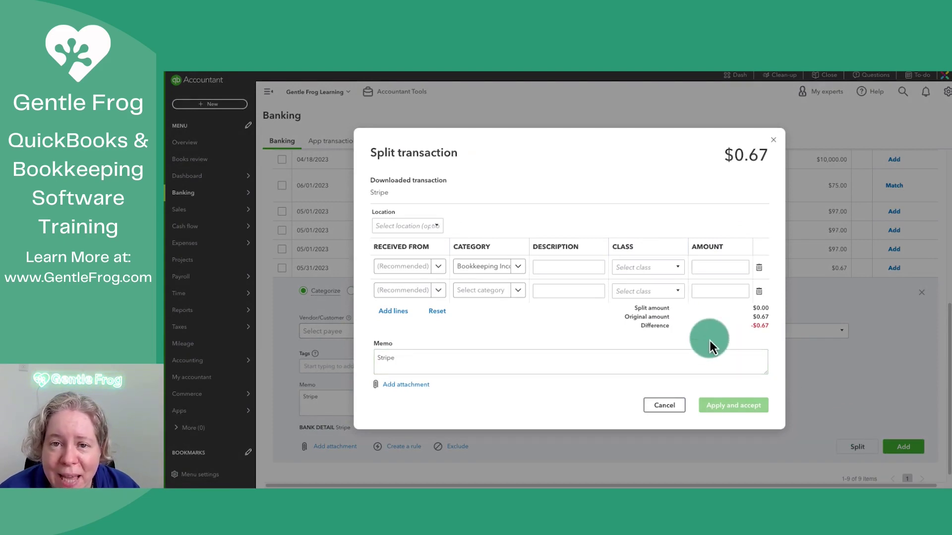
left_click(518, 267)
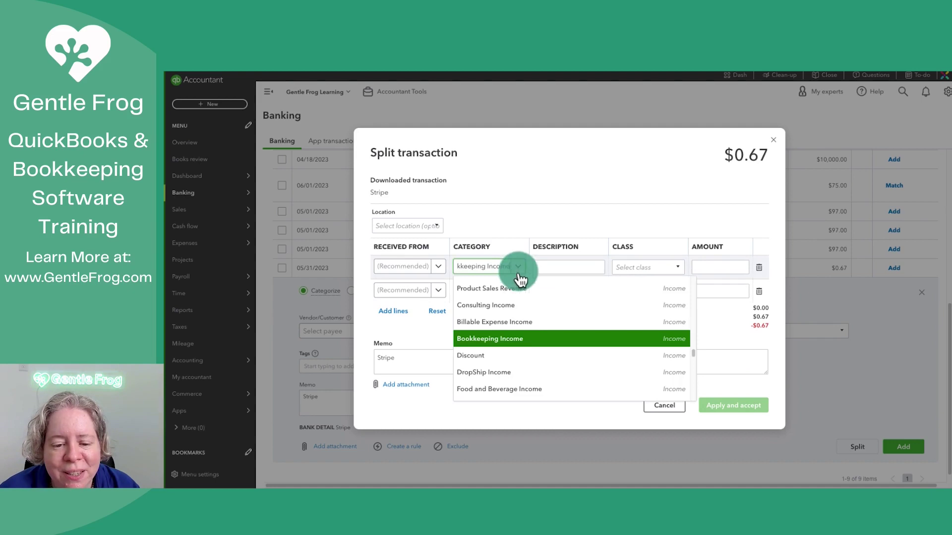
left_click(517, 340)
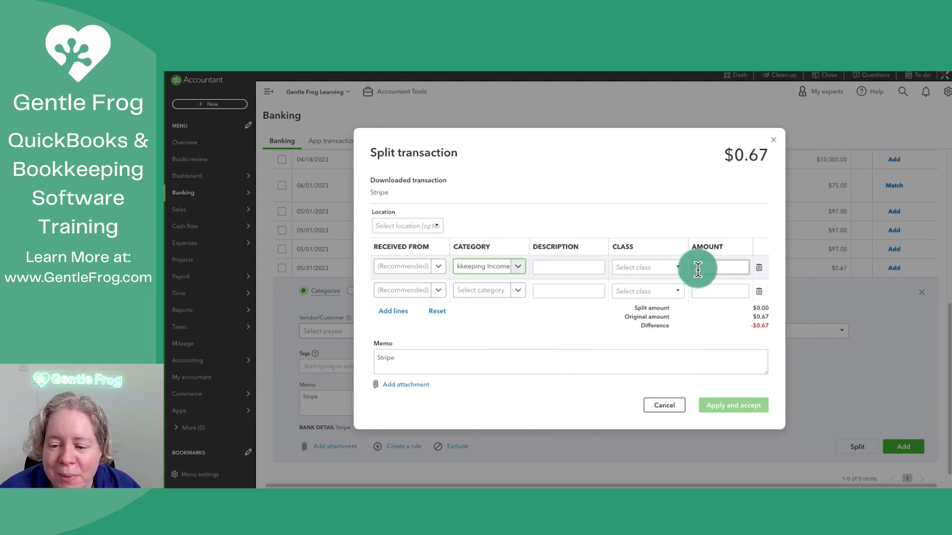
left_click(714, 267)
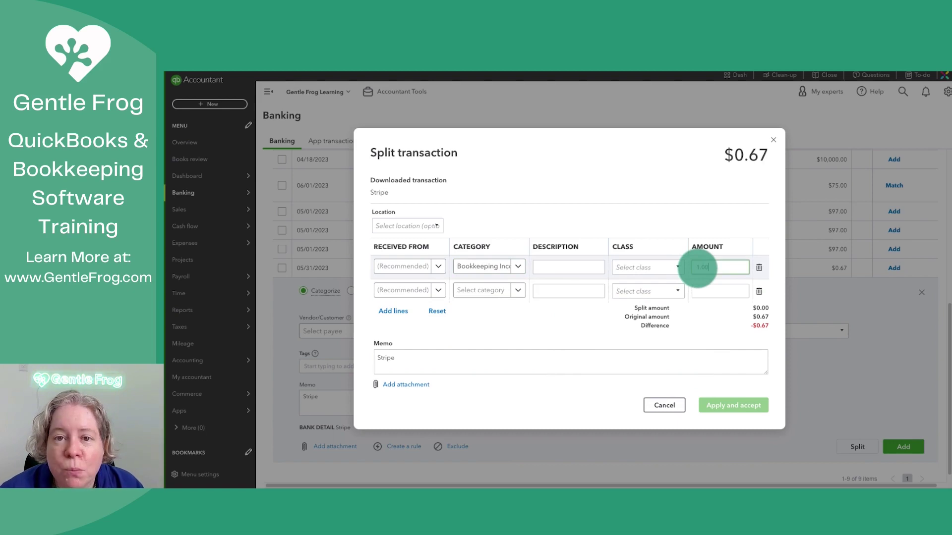
type("1")
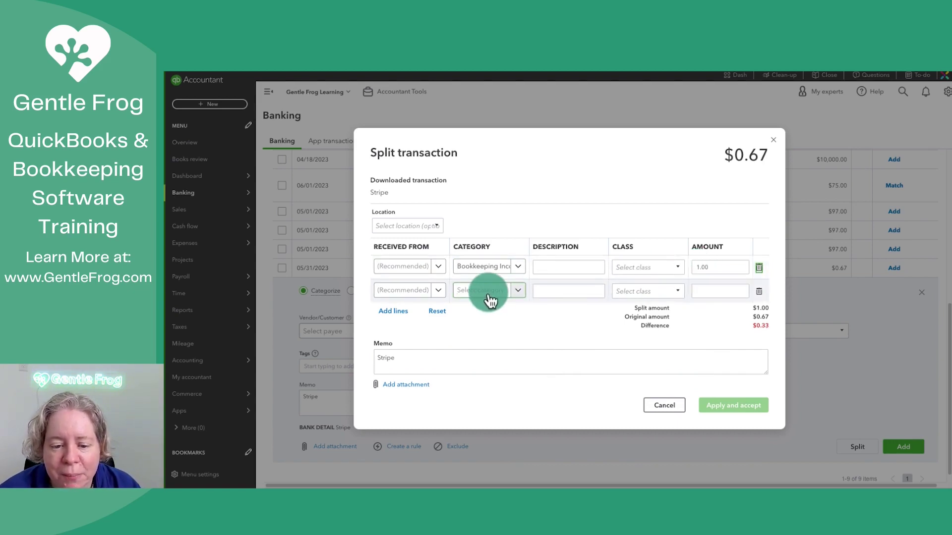
Set line 2 to Bank Service Charges:Stripe Fees with amount -0.33
left_click(484, 291)
type("stripe fees")
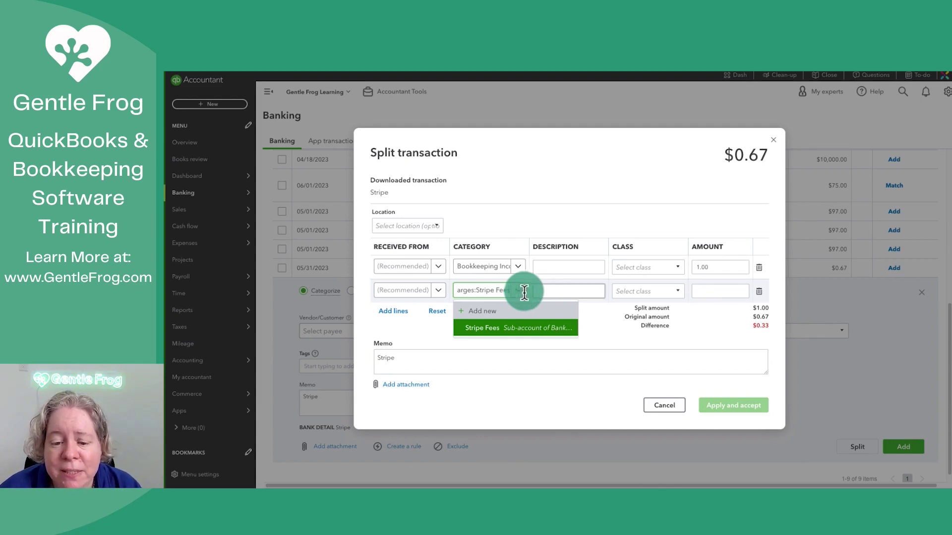
left_click(550, 291)
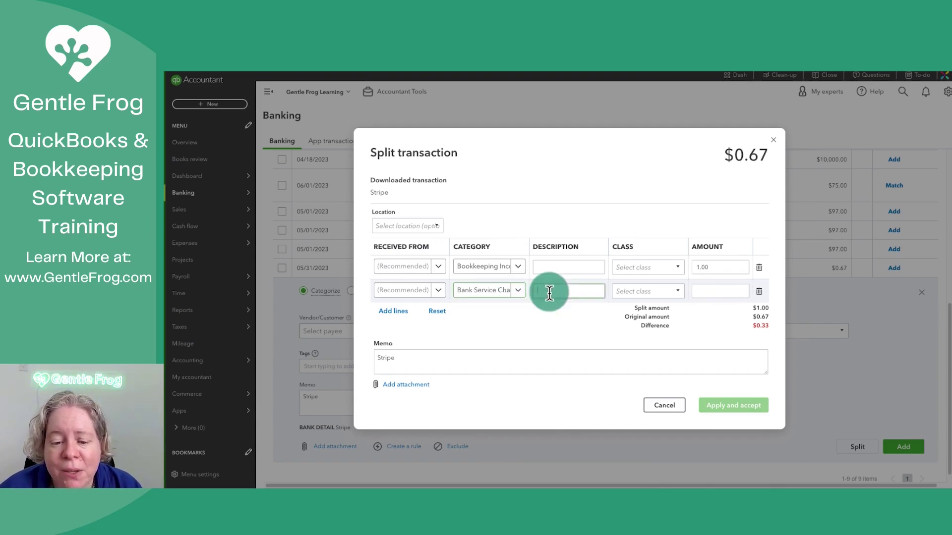
left_click(718, 291)
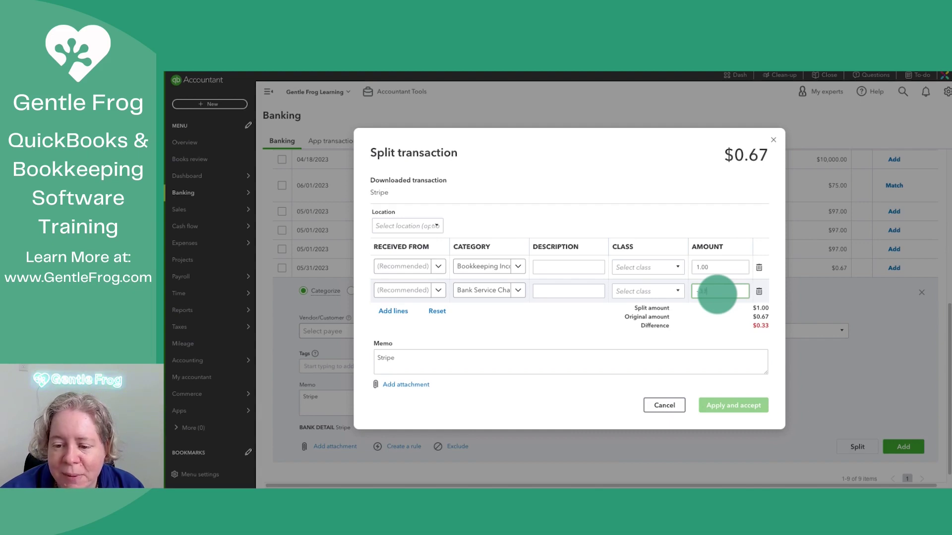
type("-0.33")
left_click(721, 364)
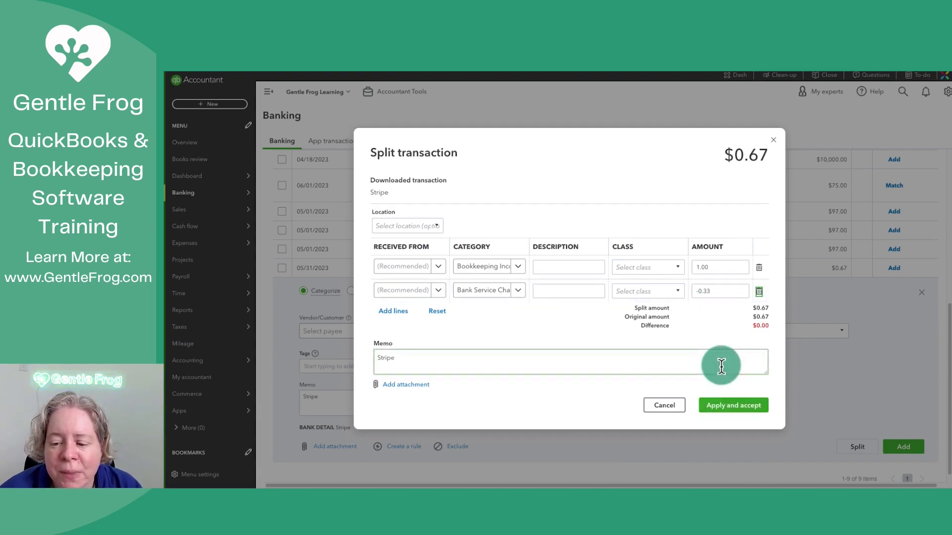
left_click(764, 338)
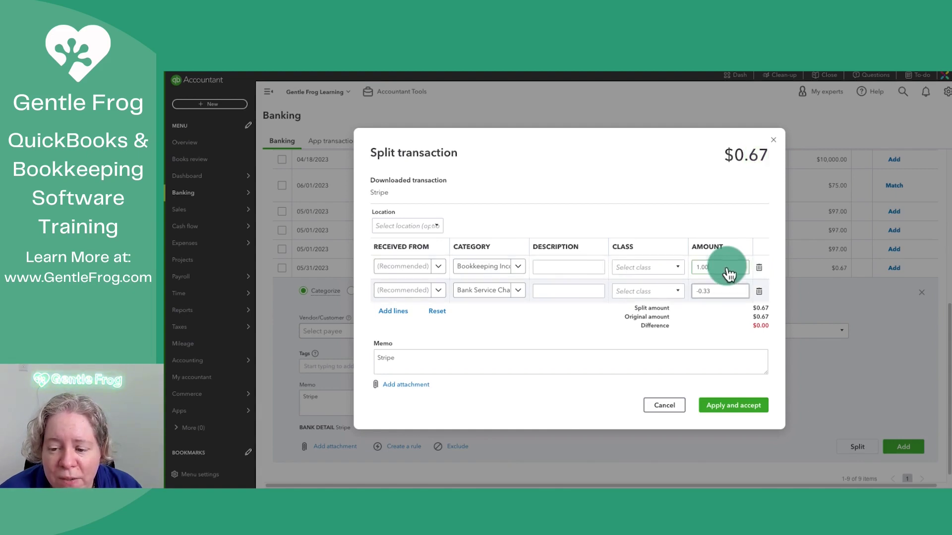
left_click(720, 291)
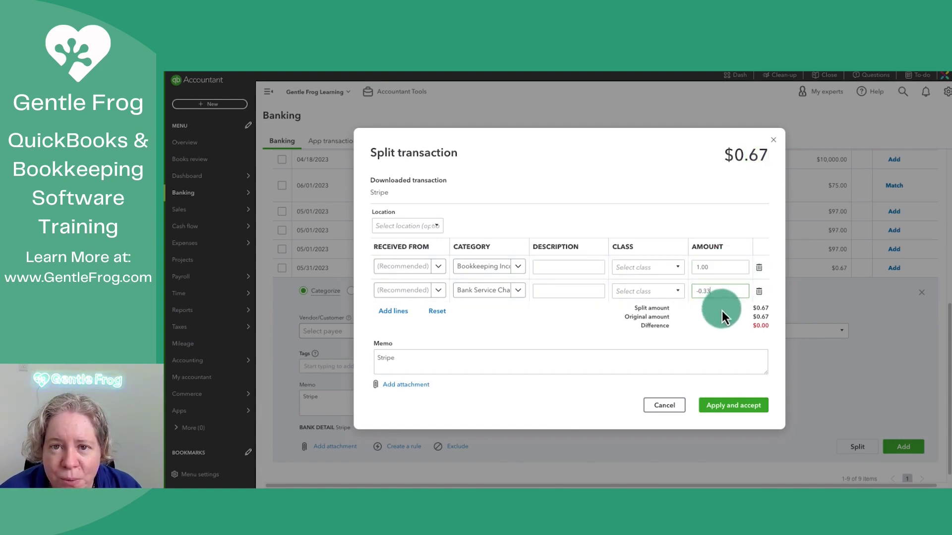
Apply and accept the split, then bring up the Profit and Loss report
left_click(730, 408)
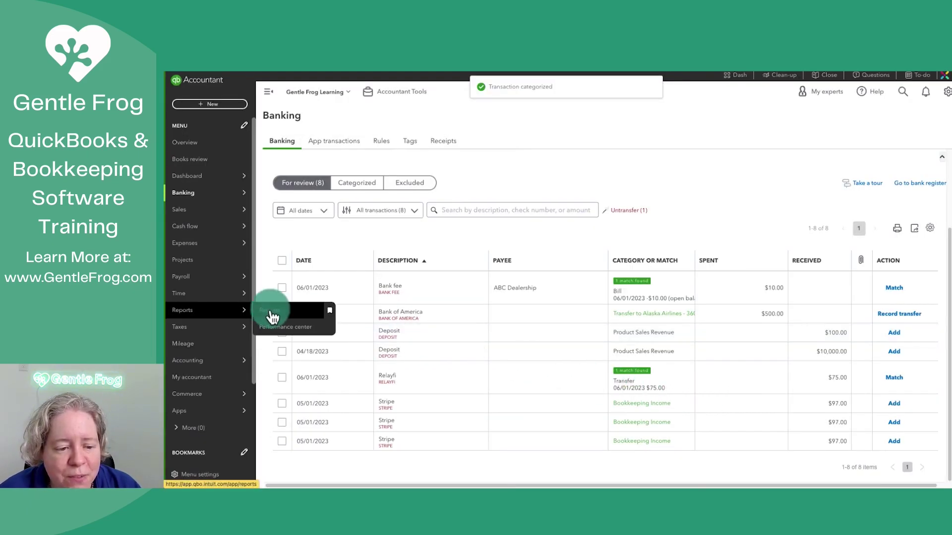
left_click(272, 311)
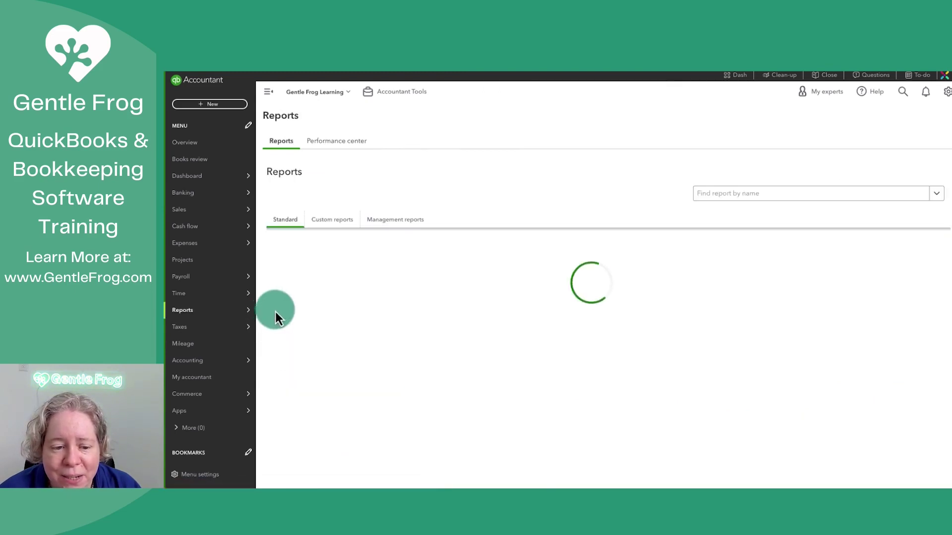
left_click(330, 321)
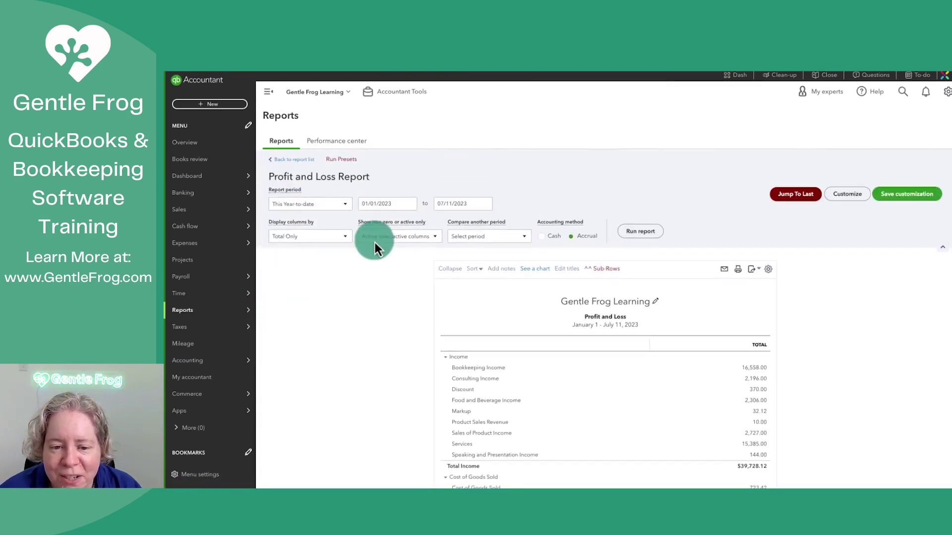
Run the Profit and Loss for 05/31/2023 showing $1.00 income and $0.33 Stripe Fees
left_click(386, 203)
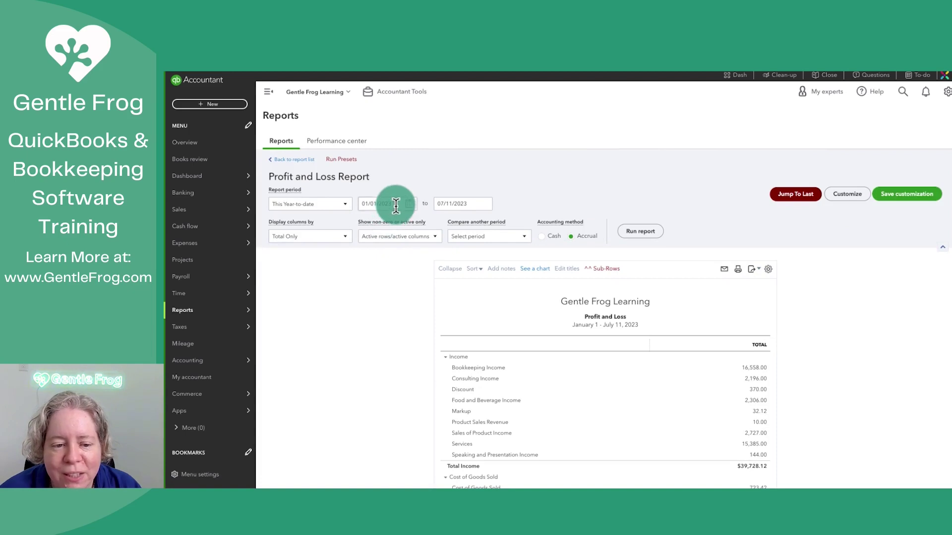
type("05312")
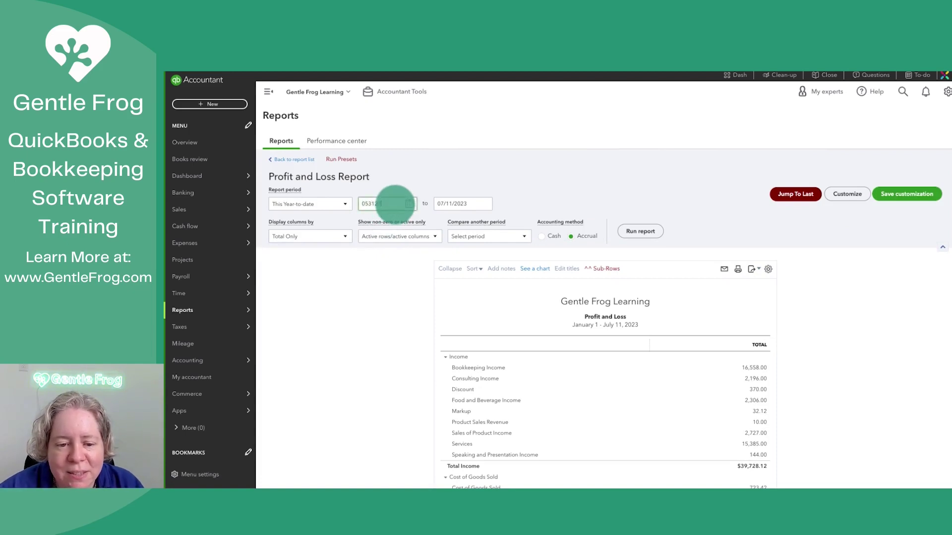
key("Tab")
type("0531")
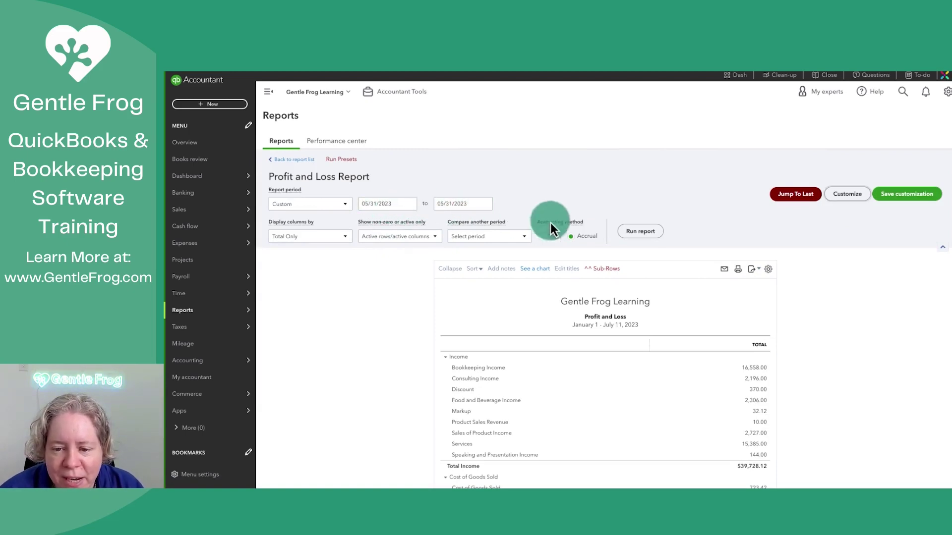
left_click(640, 232)
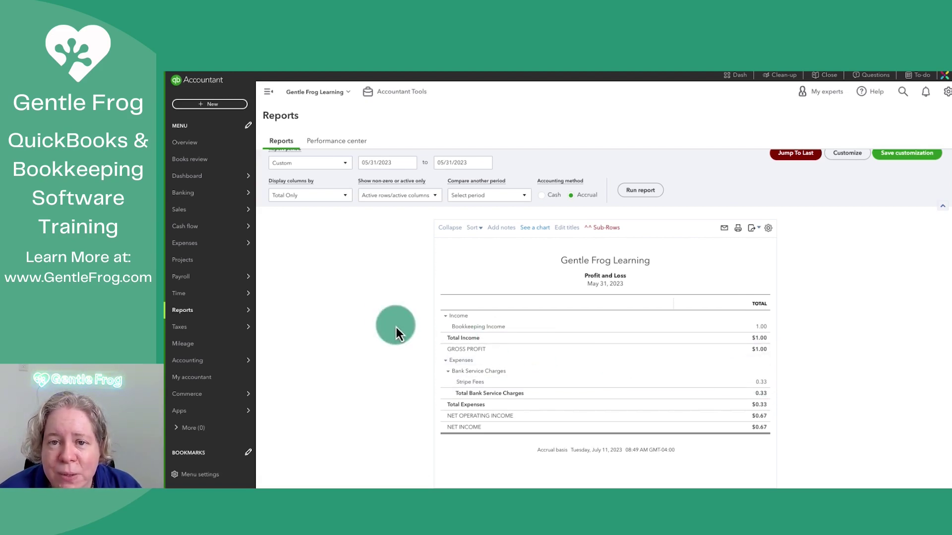
Start a new Bank deposit from + New and focus its empty add-funds lines
left_click(214, 111)
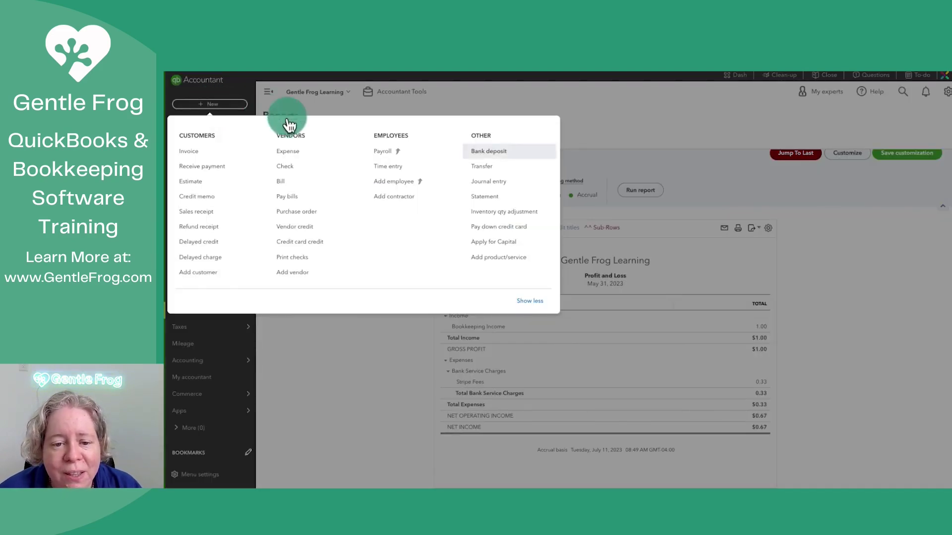
left_click(496, 141)
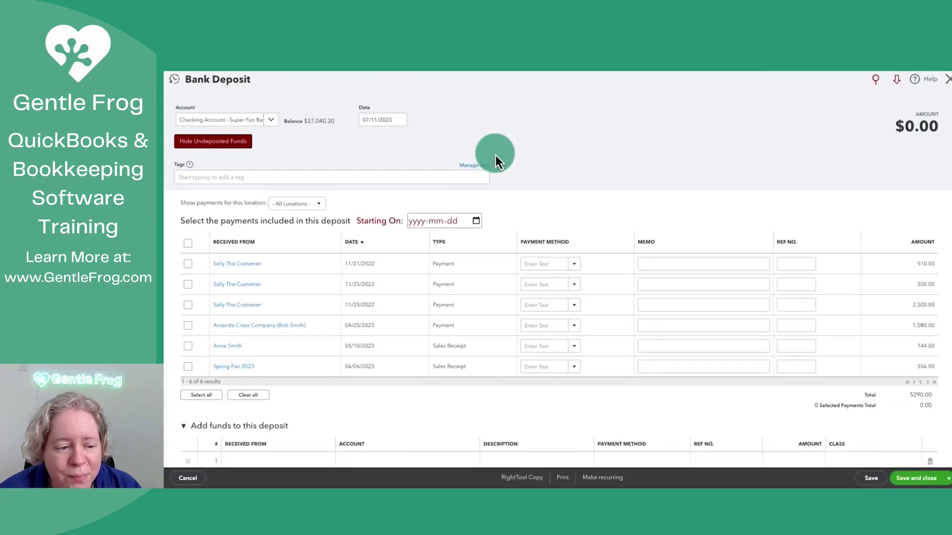
scroll(327, 256, "down", 3)
scroll(328, 255, "down", 1)
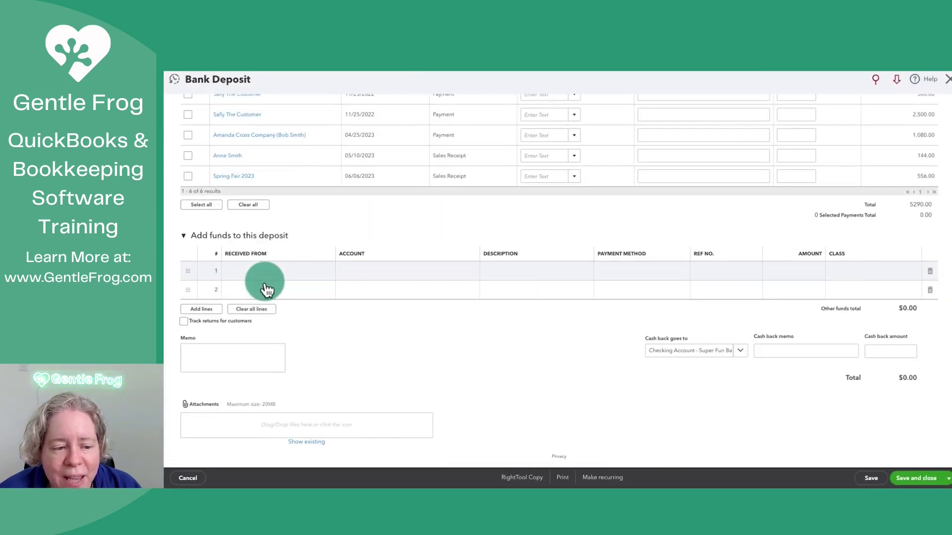
left_click(355, 272)
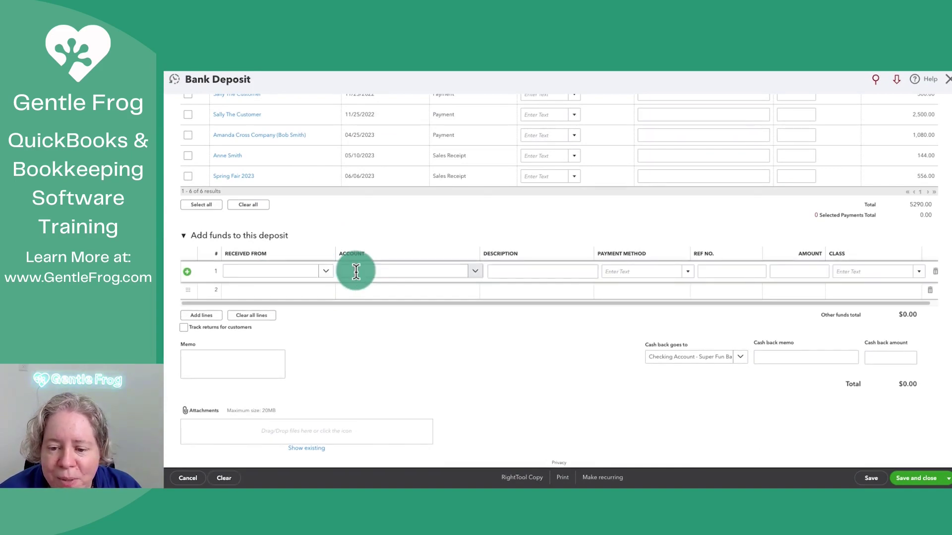
left_click(398, 290)
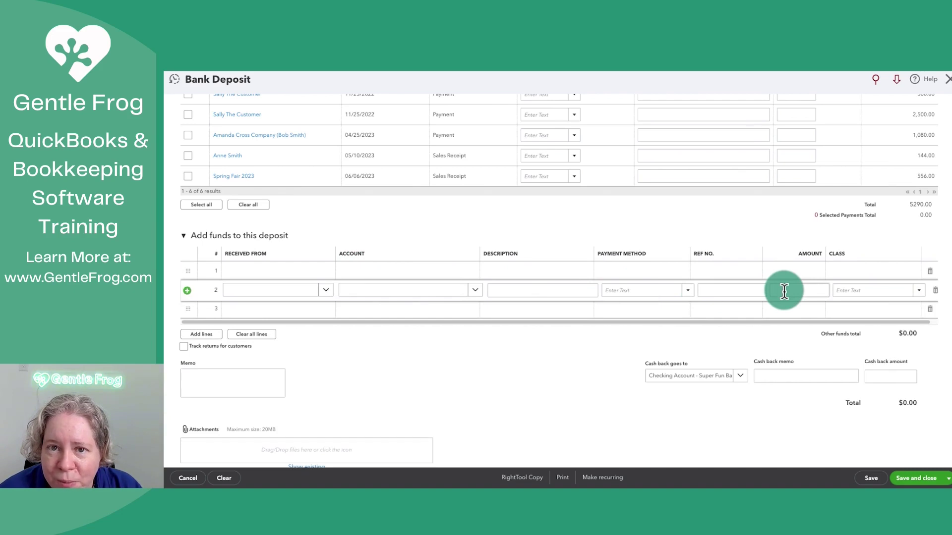